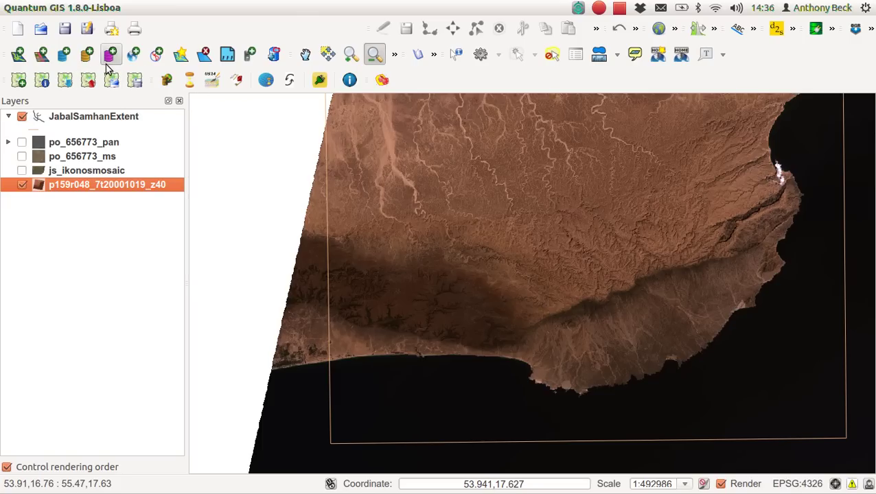
Step: Load JS_DEM_SRTM_90m.tif from the DEM_SRTM_90m folder as a raster layer
{"action": "left_click", "coordinate": [41, 53]}
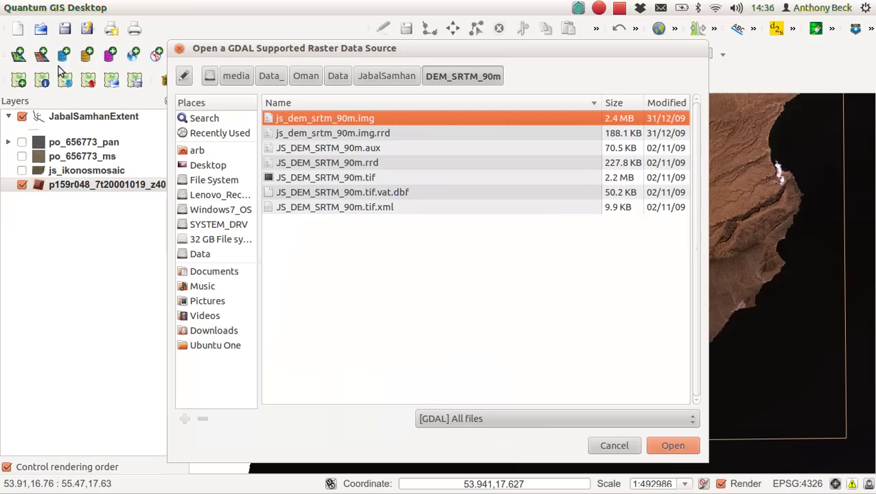
{"action": "double_click", "coordinate": [400, 177]}
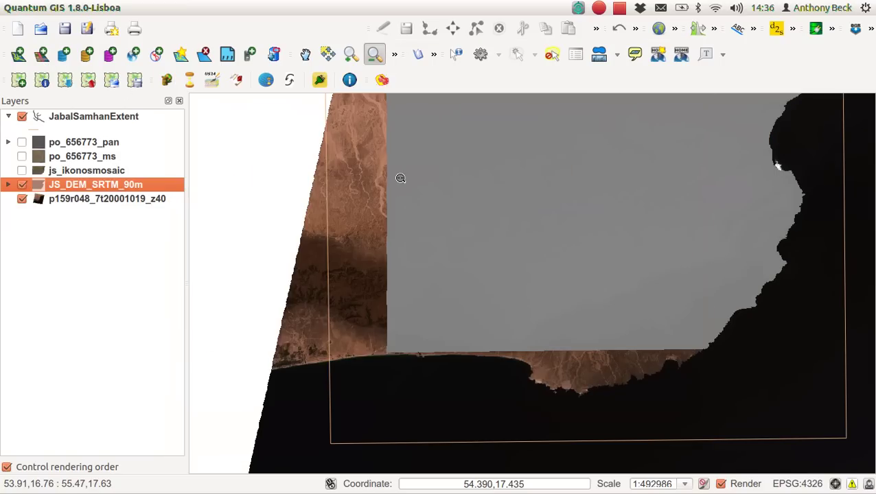
Step: Give the JS_DEM_SRTM_90m layer a Stretch To MinMax contrast enhancement
{"action": "double_click", "coordinate": [80, 183]}
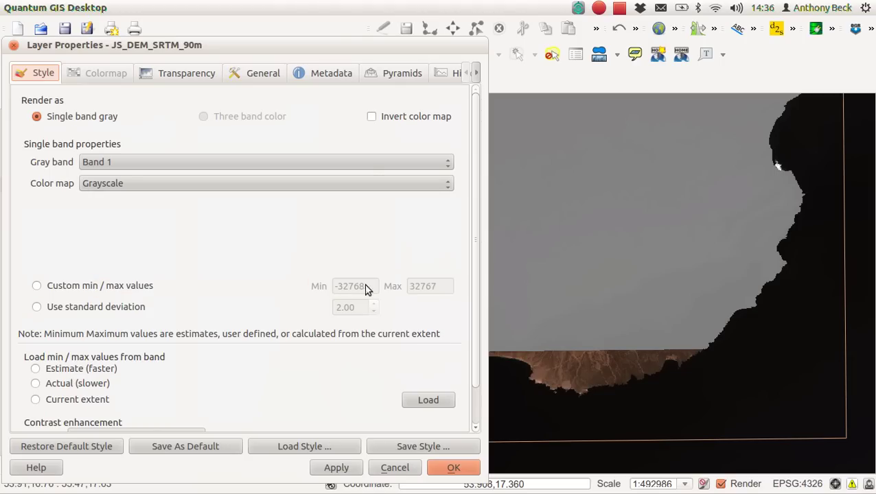
{"action": "scroll", "coordinate": [471, 157], "scroll_direction": "down", "scroll_amount": 1}
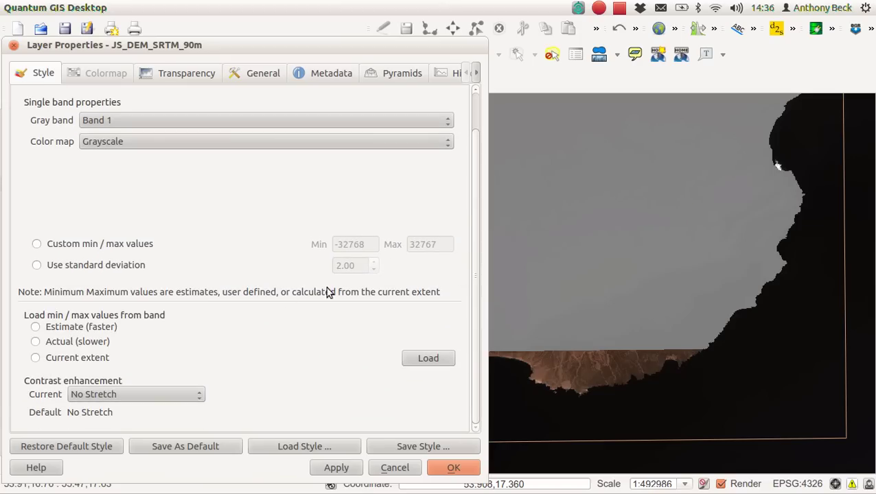
{"action": "left_click", "coordinate": [99, 394]}
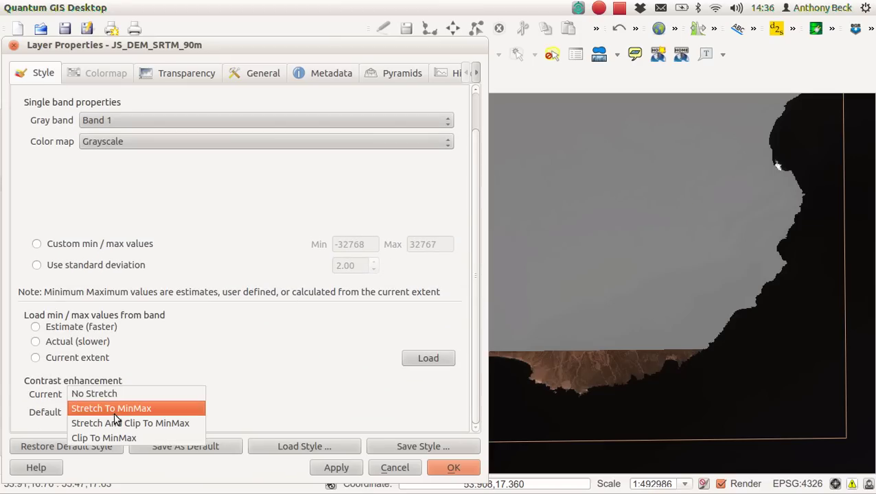
{"action": "left_click", "coordinate": [113, 410]}
{"action": "left_click", "coordinate": [453, 468]}
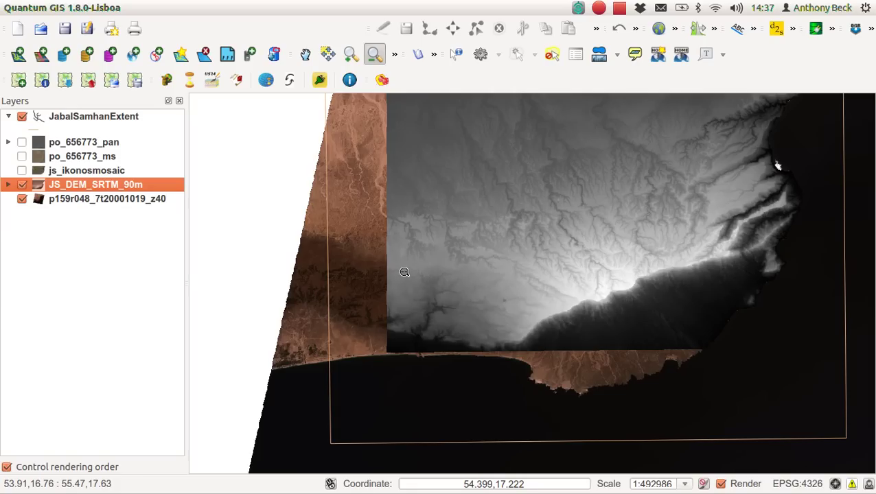
Step: Load js_dem_pdo_40m.img from JabalSamhan's DEM_PDO_40m folder as a raster layer
{"action": "left_click", "coordinate": [43, 59]}
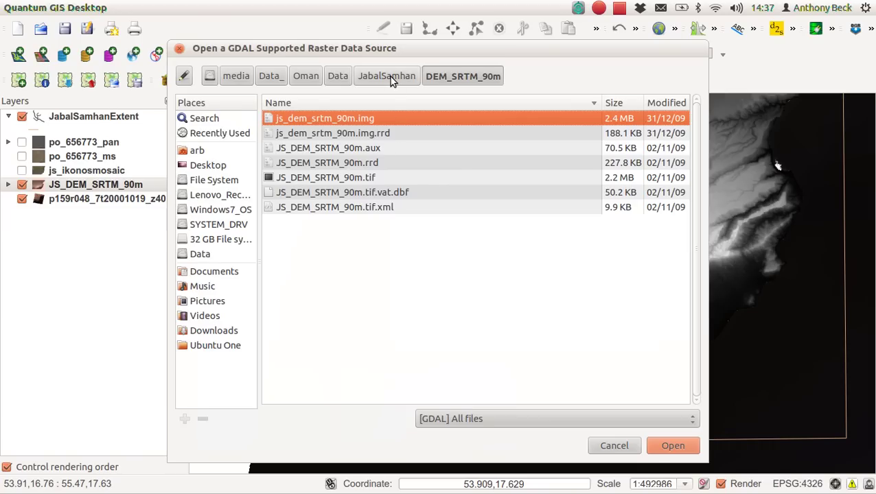
{"action": "left_click", "coordinate": [392, 78]}
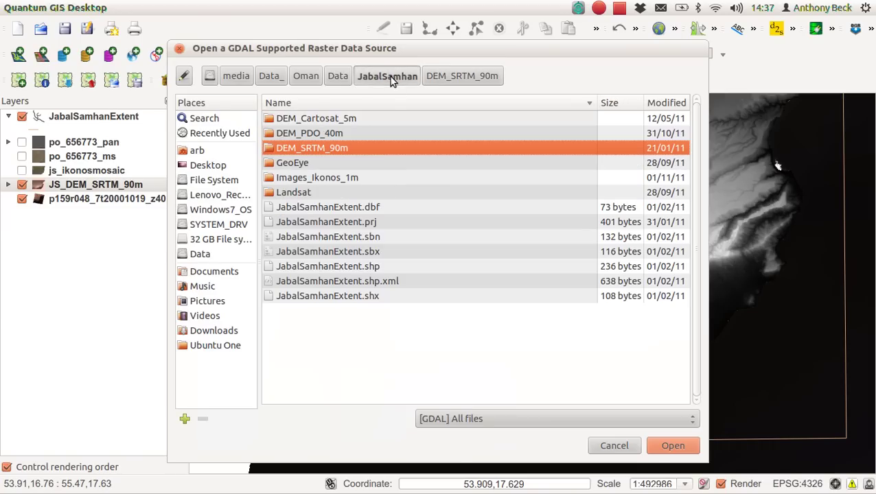
{"action": "double_click", "coordinate": [332, 133]}
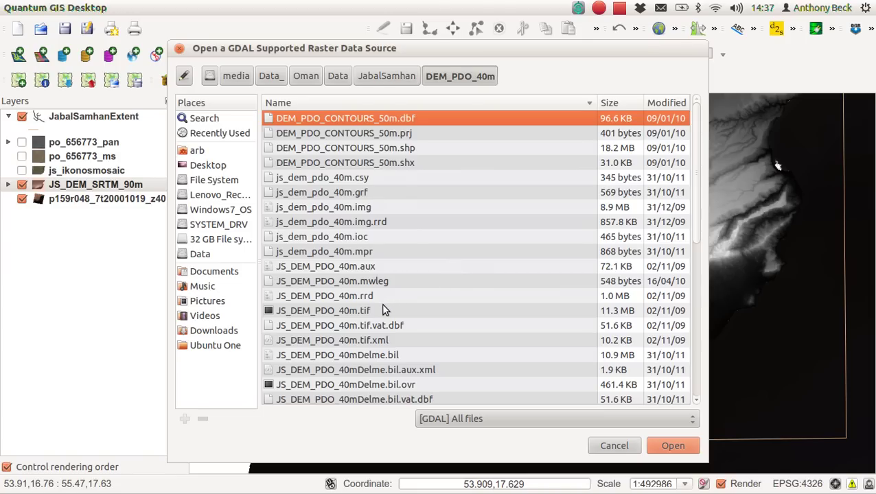
{"action": "double_click", "coordinate": [364, 210]}
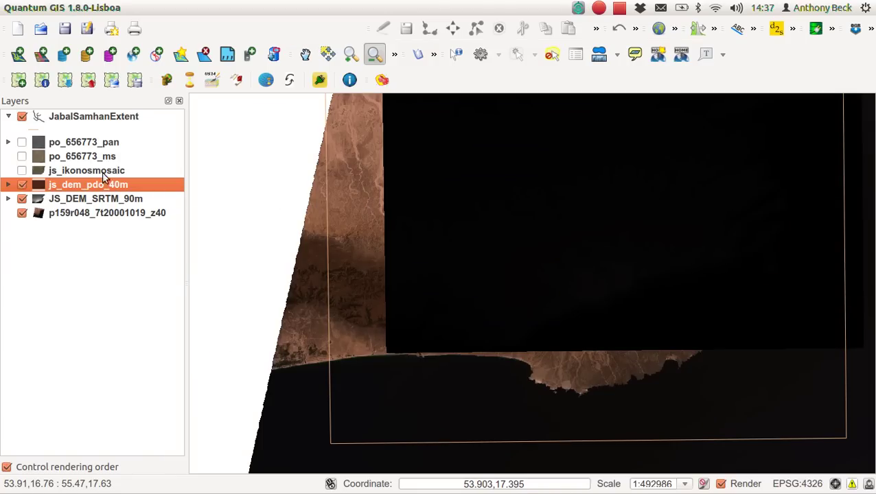
Step: Apply Stretch And Clip To MinMax contrast to the js_dem_pdo_40m layer
{"action": "double_click", "coordinate": [77, 184]}
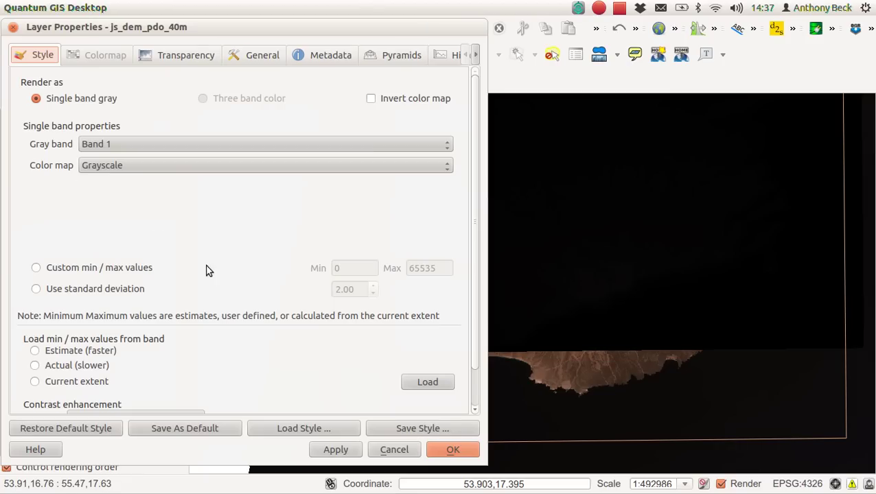
{"action": "left_click", "coordinate": [472, 393]}
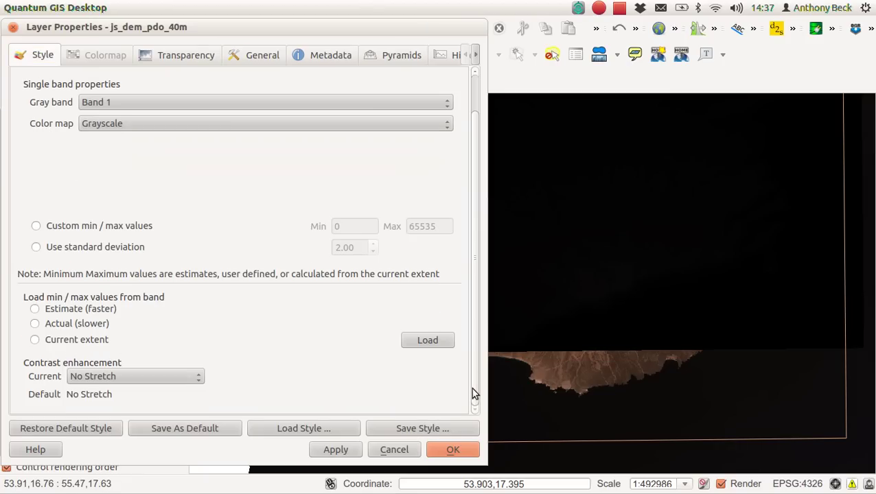
{"action": "left_click", "coordinate": [132, 376]}
{"action": "left_click", "coordinate": [143, 411]}
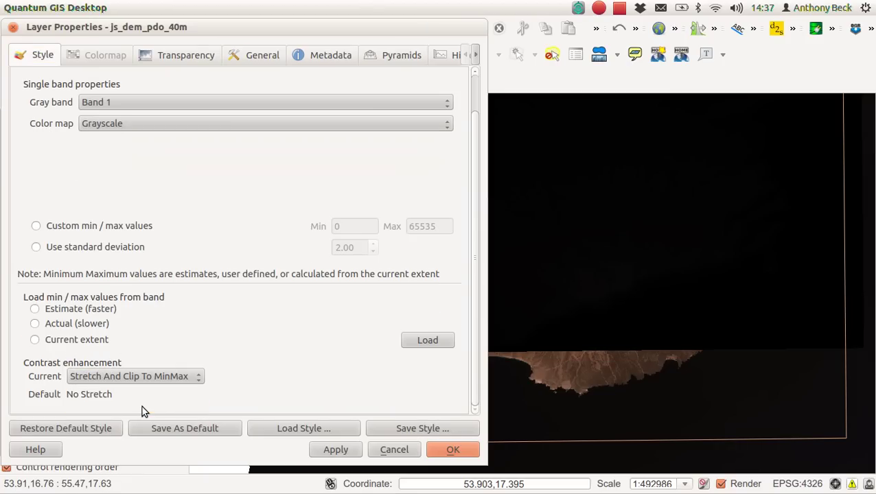
{"action": "left_click", "coordinate": [337, 450]}
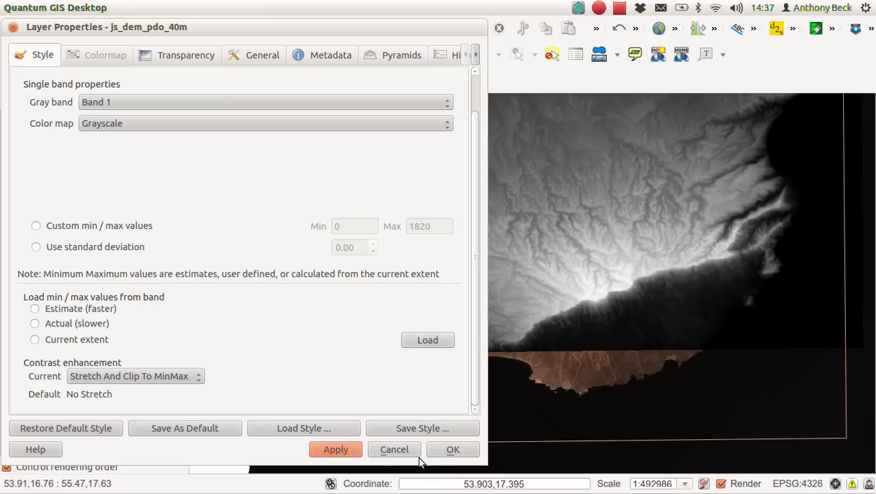
{"action": "left_click", "coordinate": [453, 450]}
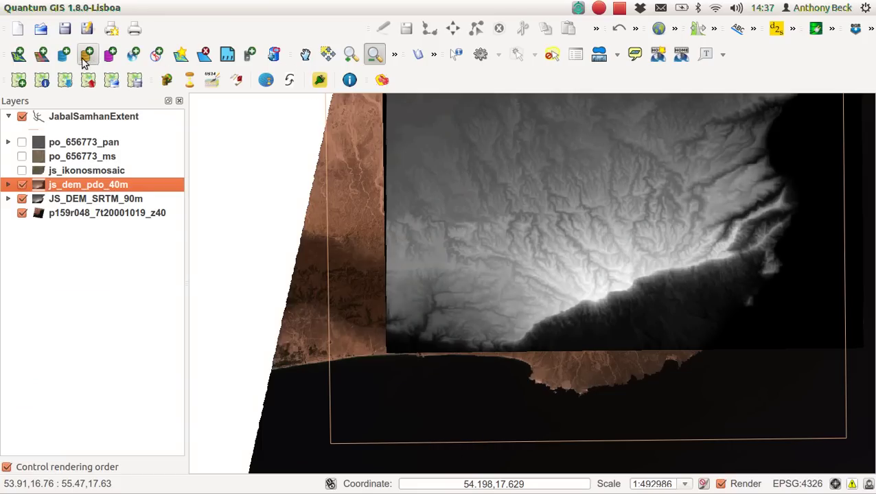
Step: Load js_dem_cartosat_5m.img from JabalSamhan's DEM_Cartosat_5m folder as a raster layer
{"action": "left_click", "coordinate": [40, 55]}
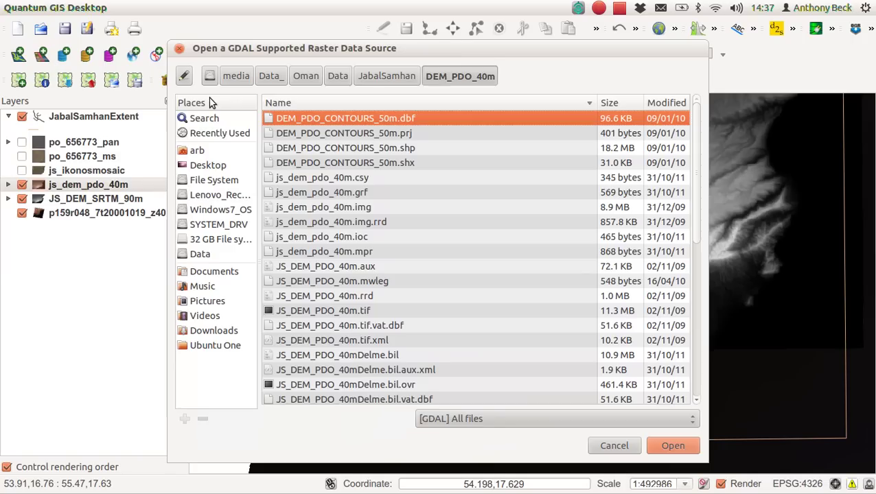
{"action": "left_click", "coordinate": [396, 80]}
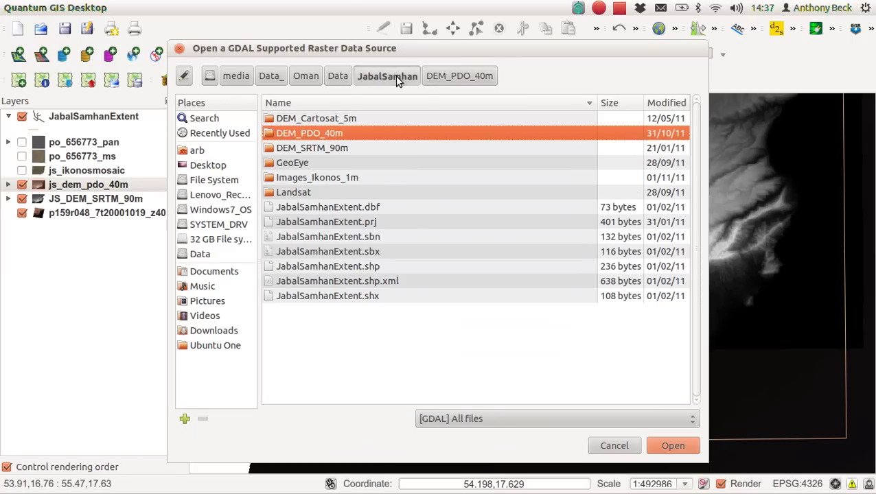
{"action": "double_click", "coordinate": [339, 118]}
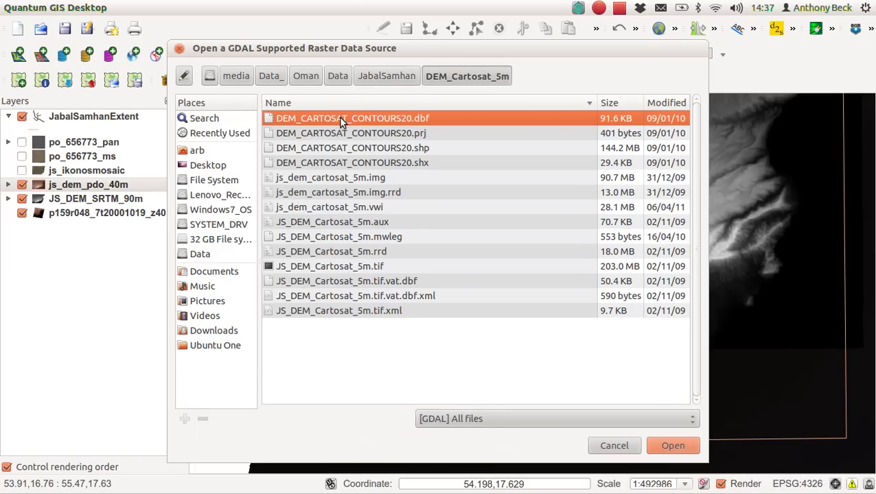
{"action": "double_click", "coordinate": [386, 177]}
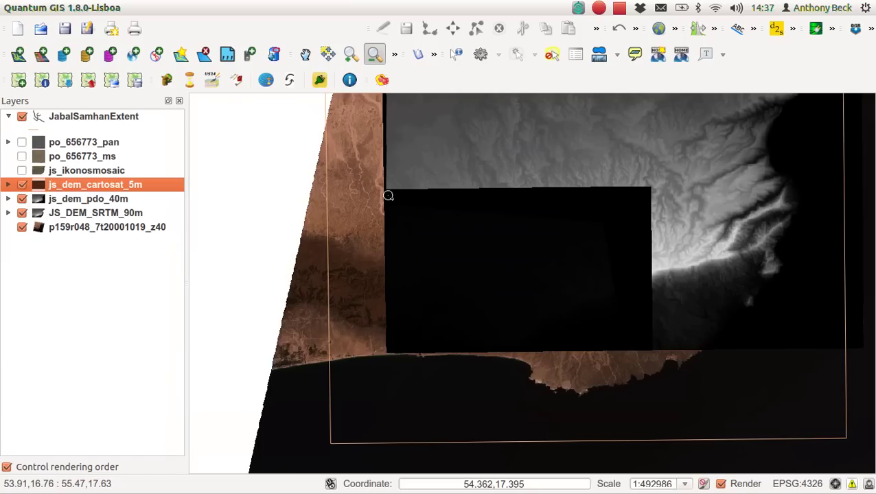
Step: Apply Stretch And Clip To MinMax contrast to the js_dem_cartosat_5m layer
{"action": "double_click", "coordinate": [101, 182]}
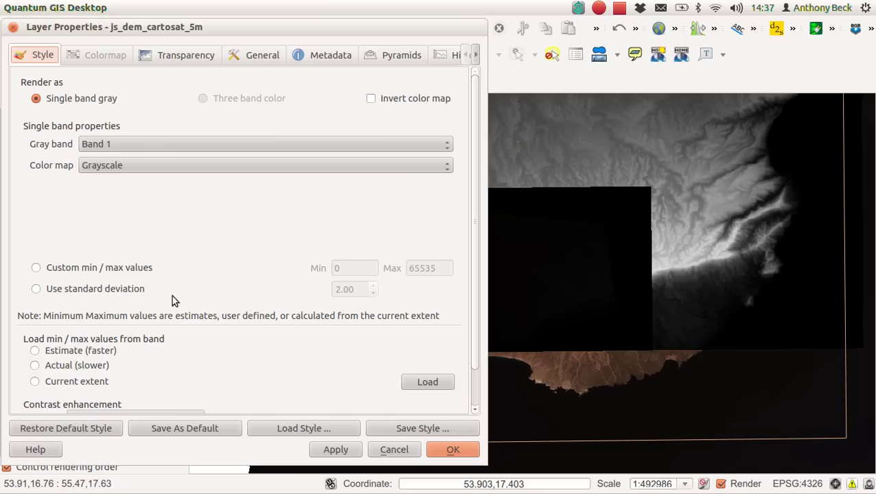
{"action": "scroll", "coordinate": [472, 392], "scroll_direction": "down", "scroll_amount": 2}
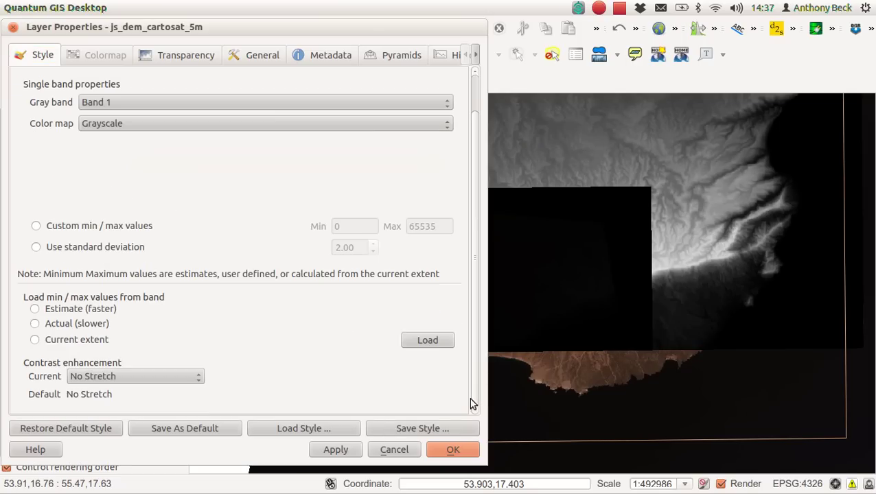
{"action": "left_click", "coordinate": [164, 383]}
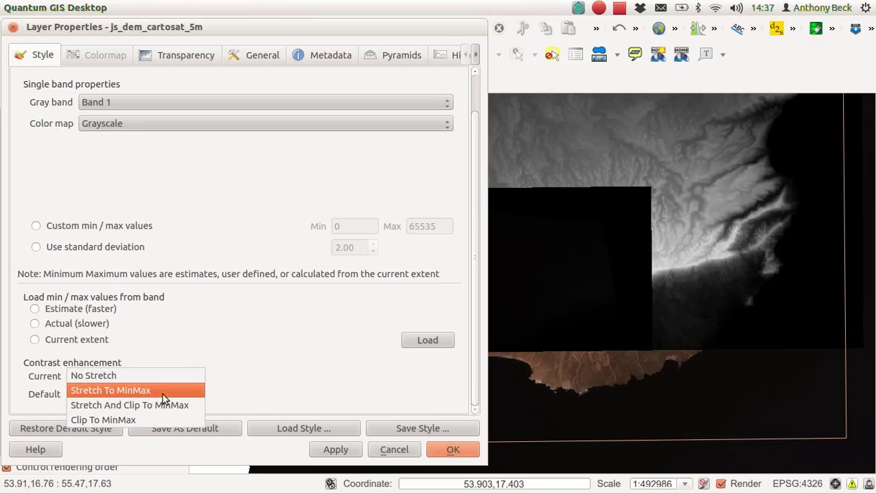
{"action": "left_click", "coordinate": [164, 405]}
{"action": "left_click", "coordinate": [335, 449]}
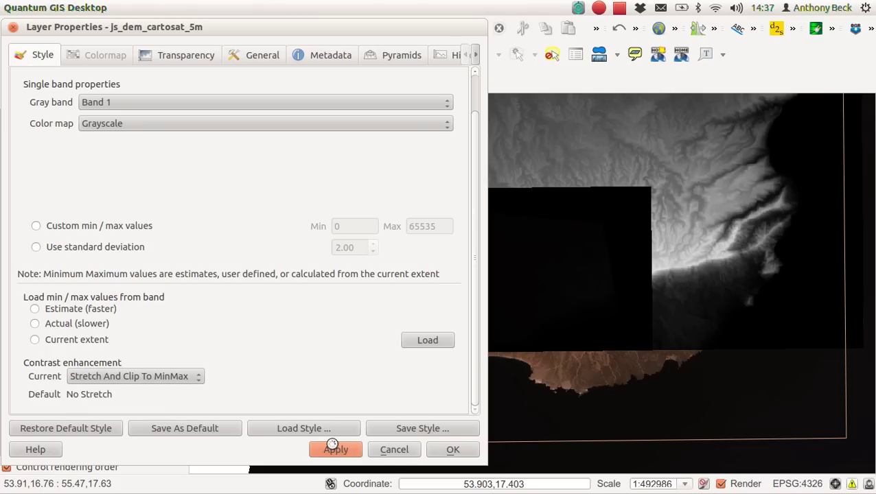
{"action": "left_click", "coordinate": [452, 449]}
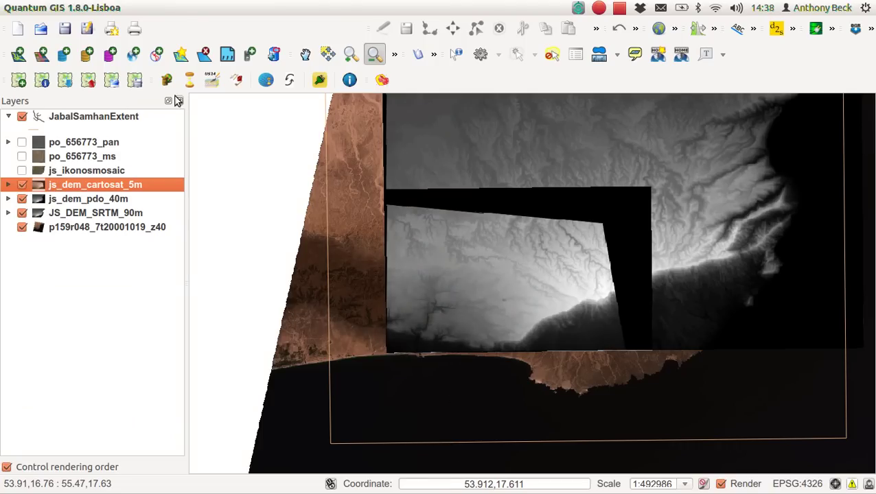
Step: Zoom in near the coast, toggle the Cartosat 5m DEM, then hide it and PDO 40m
{"action": "left_click", "coordinate": [351, 53]}
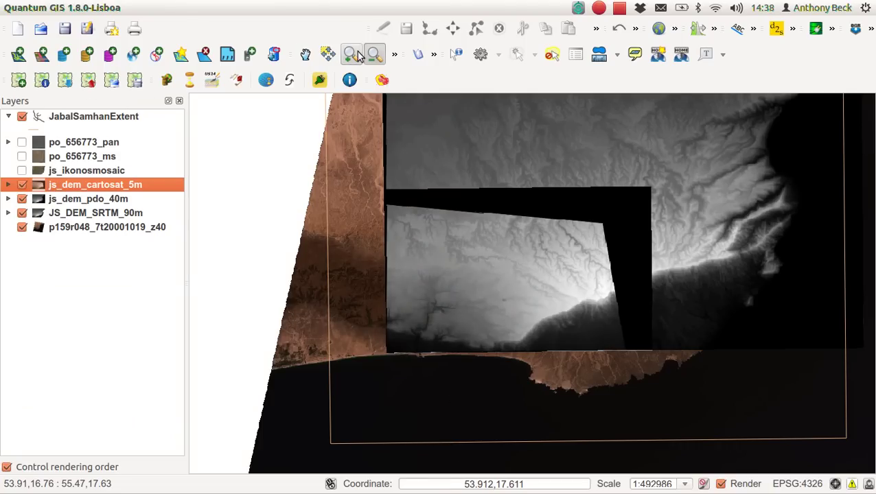
{"action": "left_click_drag", "start_coordinate": [500, 318], "coordinate": [380, 374]}
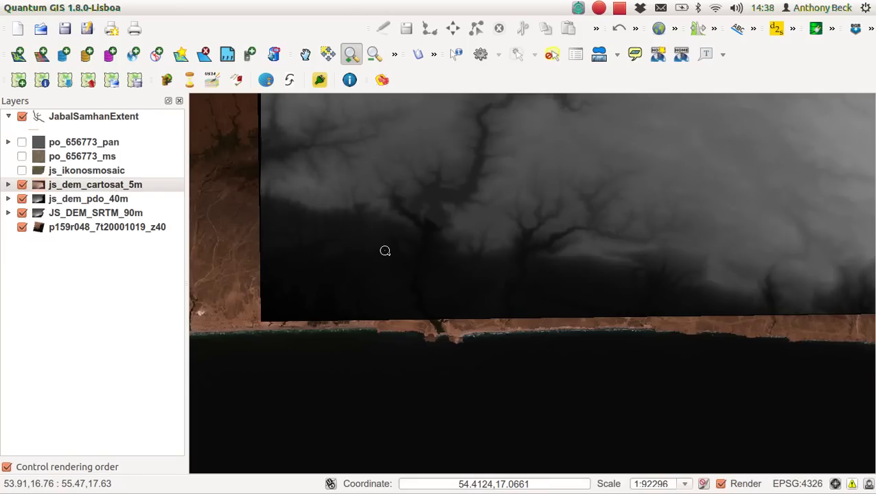
{"action": "left_click_drag", "start_coordinate": [384, 250], "coordinate": [531, 99]}
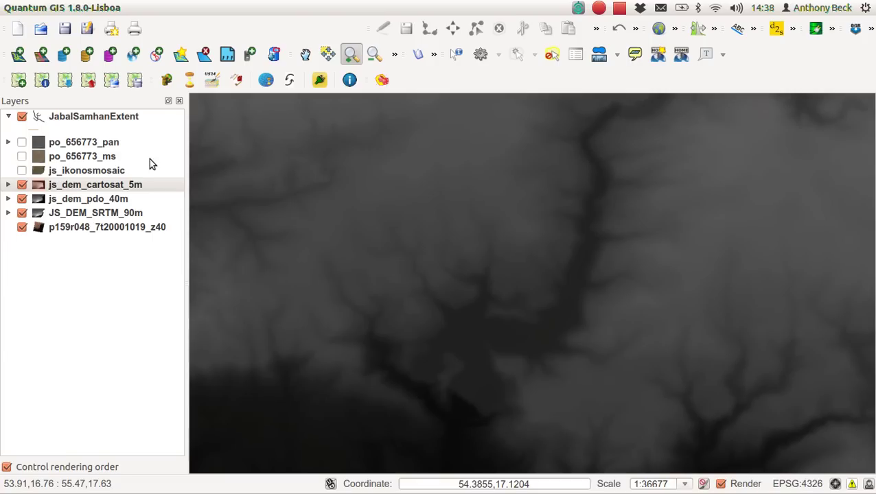
{"action": "left_click", "coordinate": [21, 186]}
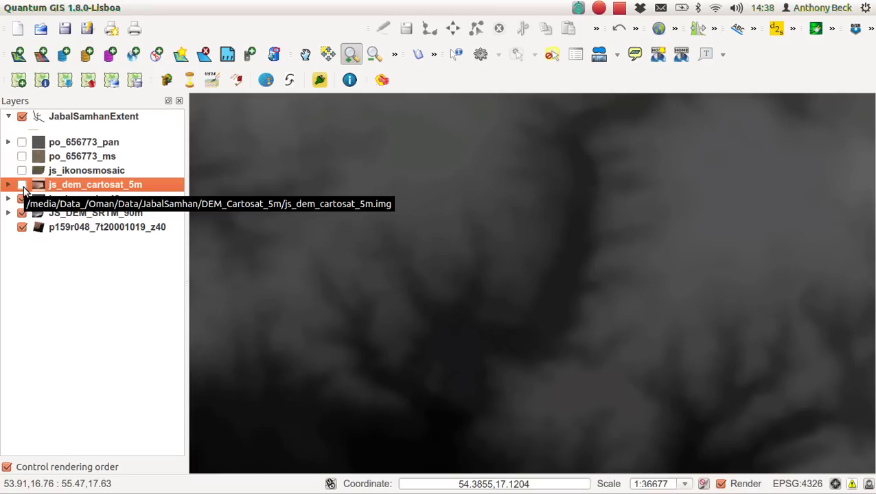
{"action": "left_click", "coordinate": [22, 185]}
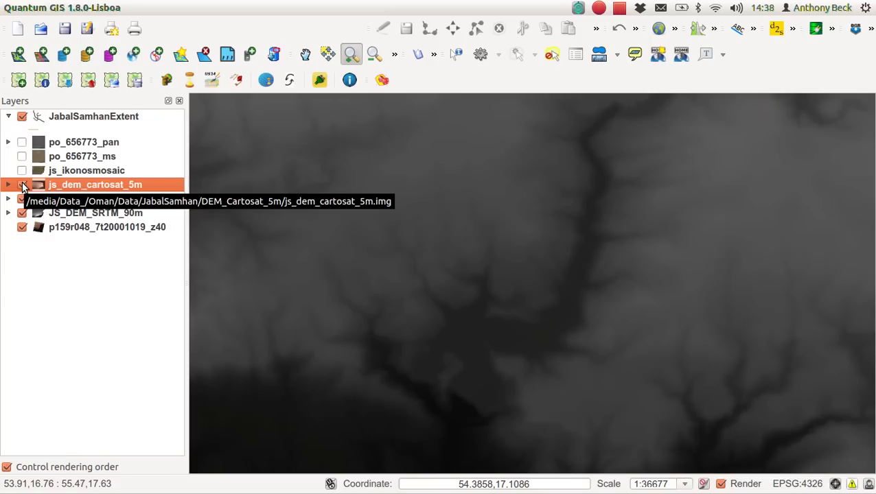
{"action": "left_click", "coordinate": [23, 186]}
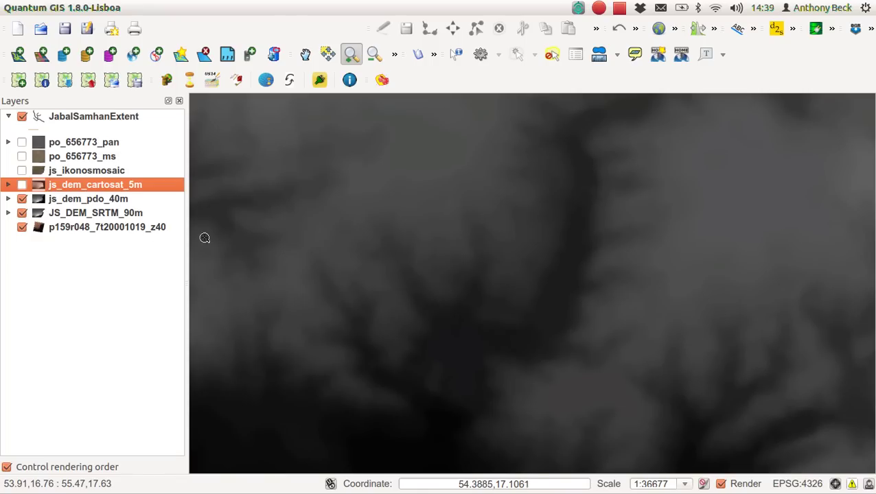
{"action": "left_click", "coordinate": [23, 199]}
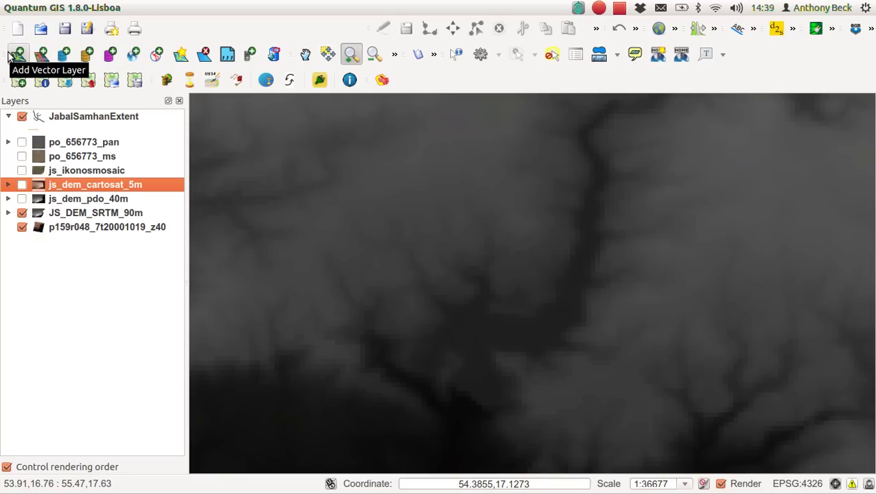
{"action": "left_click", "coordinate": [14, 55]}
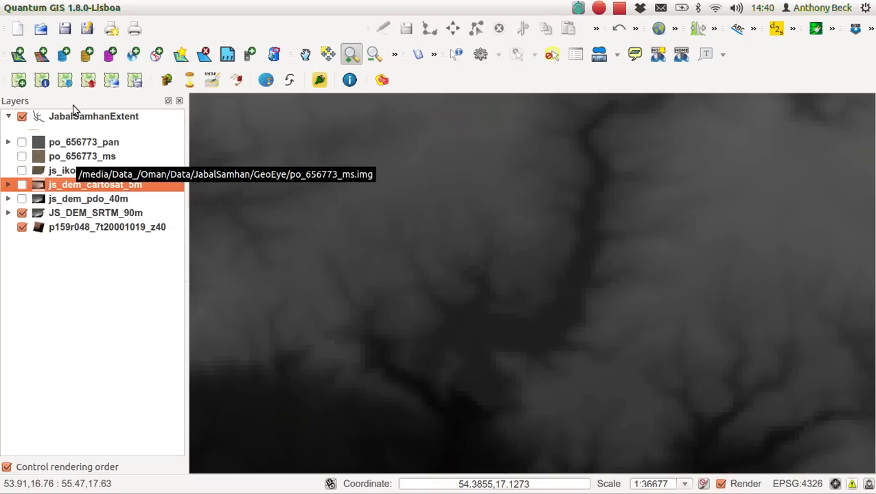
Step: Add DEM_CARTOSAT_CONTOURS20.shp from the DEM_Cartosat_5m folder as a vector layer
{"action": "left_click", "coordinate": [18, 54]}
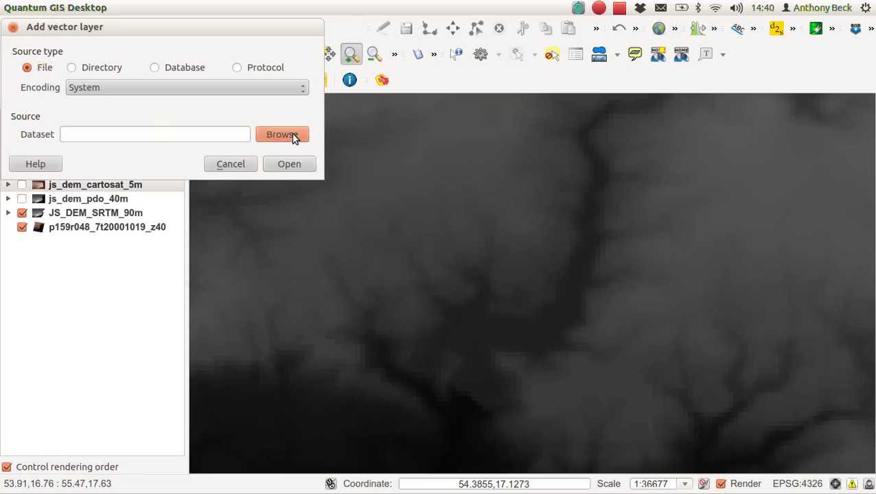
{"action": "left_click", "coordinate": [293, 137]}
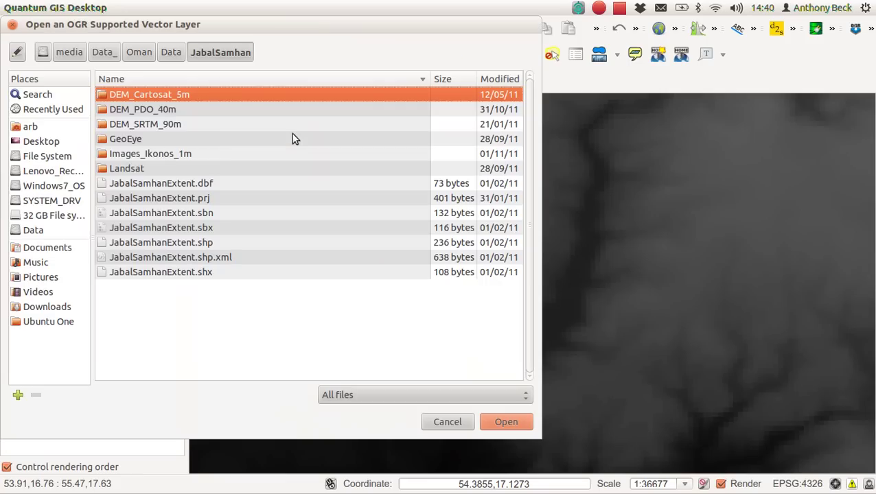
{"action": "double_click", "coordinate": [177, 93]}
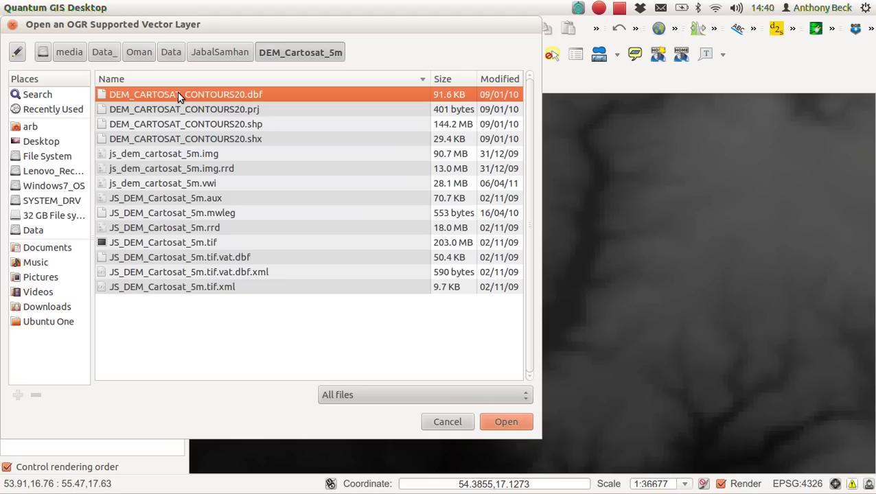
{"action": "left_click", "coordinate": [265, 126]}
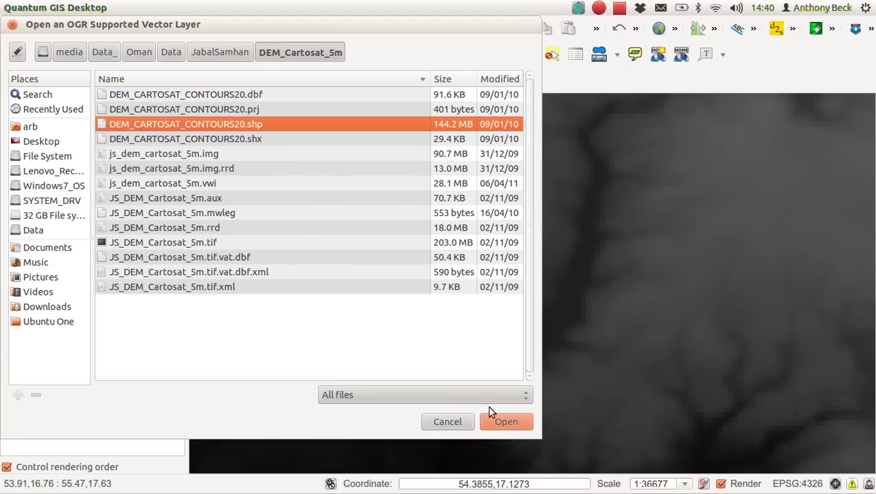
{"action": "left_click", "coordinate": [501, 424]}
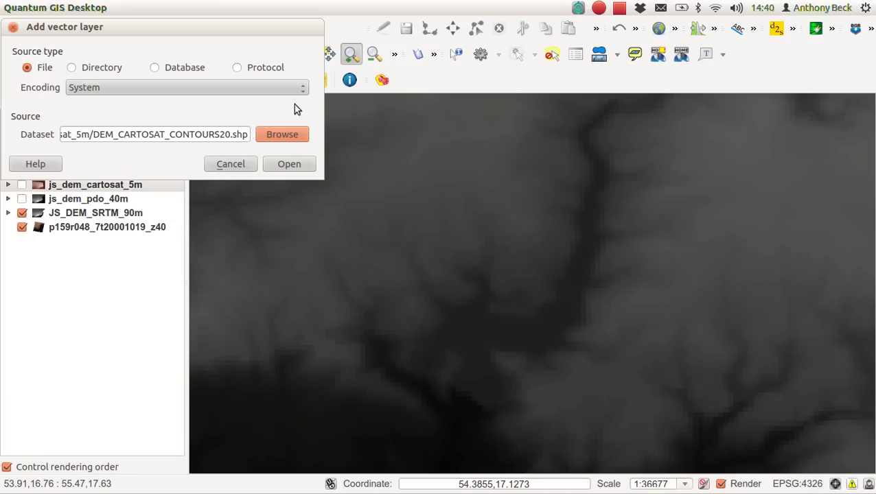
{"action": "left_click", "coordinate": [289, 164]}
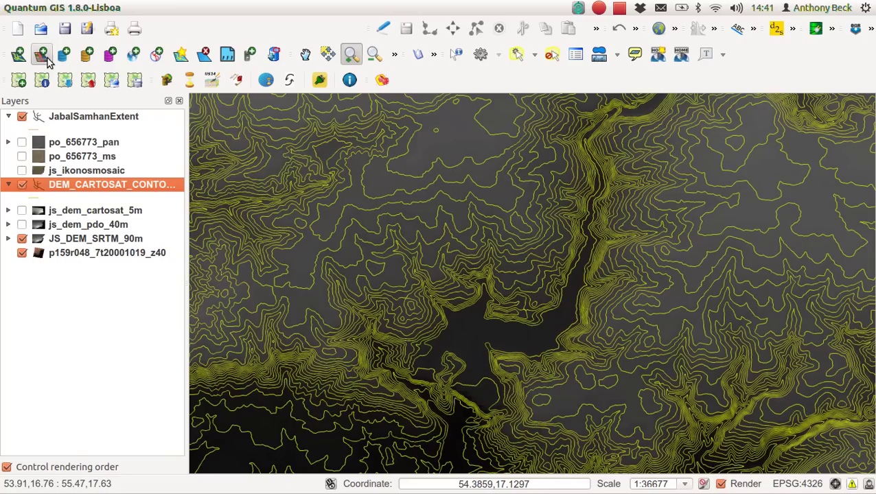
Step: Add DEM_PDO_CONTOURS_50m.shp from the DEM_PDO_40m folder as a vector layer
{"action": "left_click", "coordinate": [18, 54]}
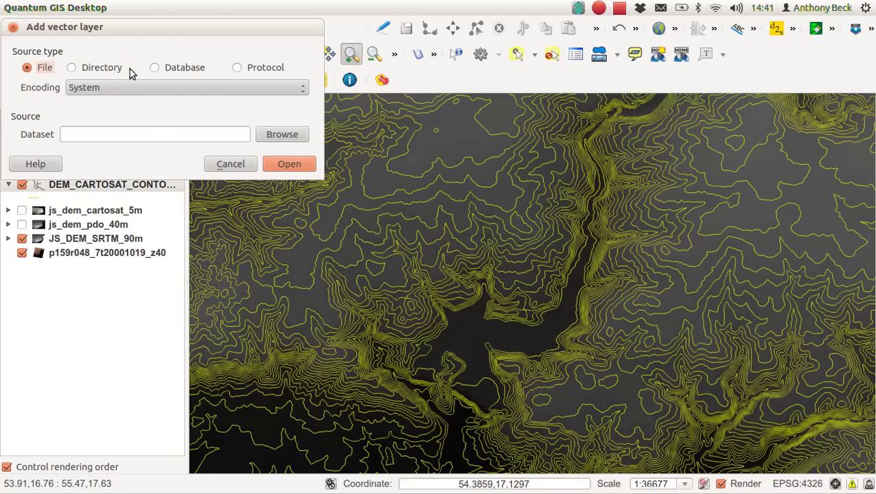
{"action": "left_click", "coordinate": [302, 137]}
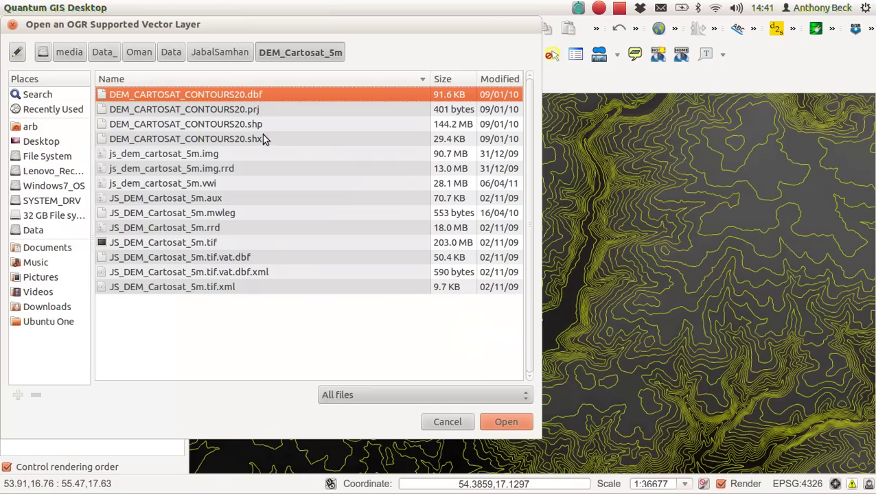
{"action": "left_click", "coordinate": [221, 53]}
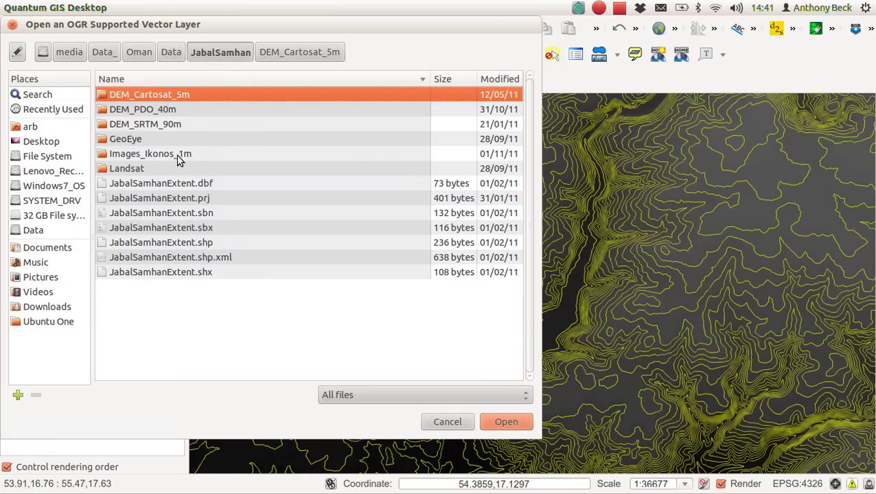
{"action": "double_click", "coordinate": [146, 125]}
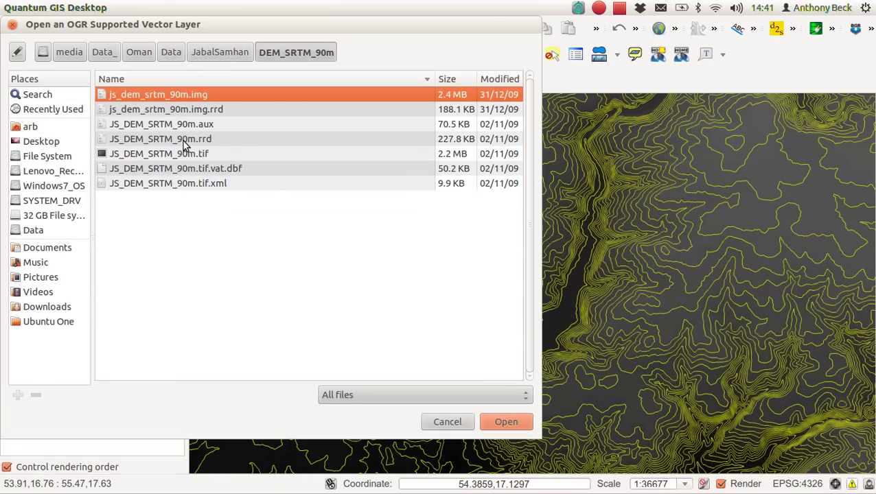
{"action": "left_click", "coordinate": [220, 54]}
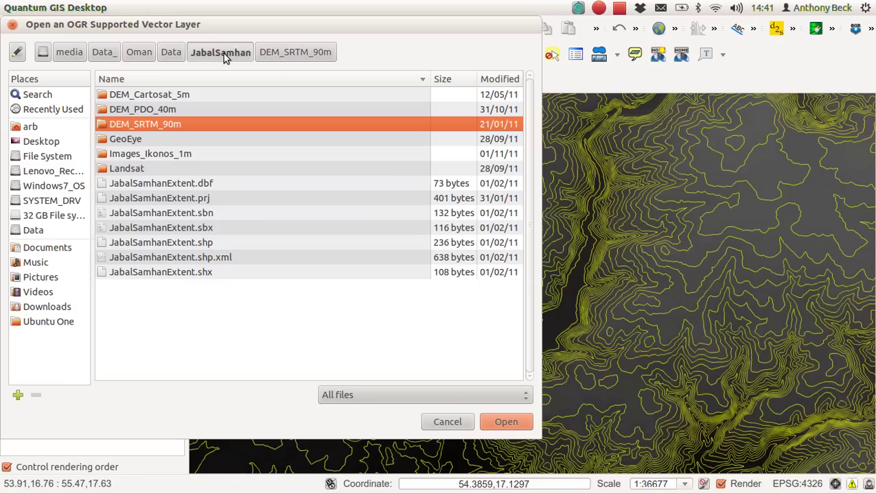
{"action": "double_click", "coordinate": [165, 108]}
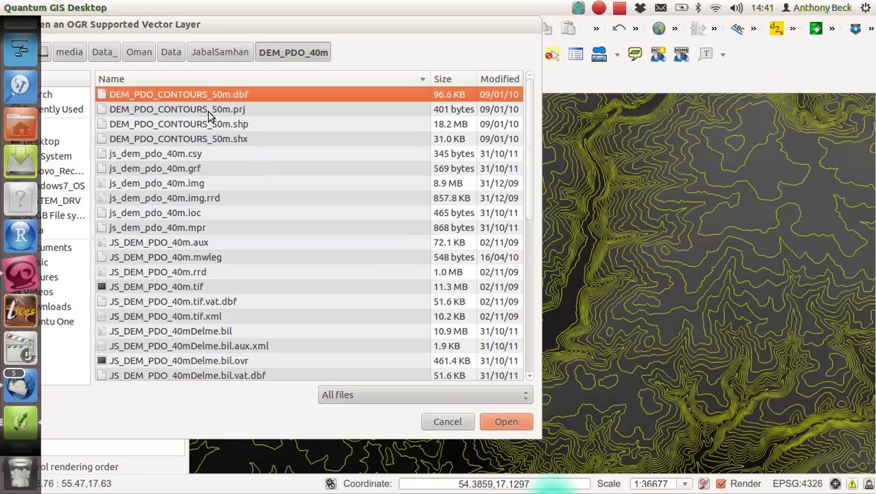
{"action": "left_click", "coordinate": [242, 123]}
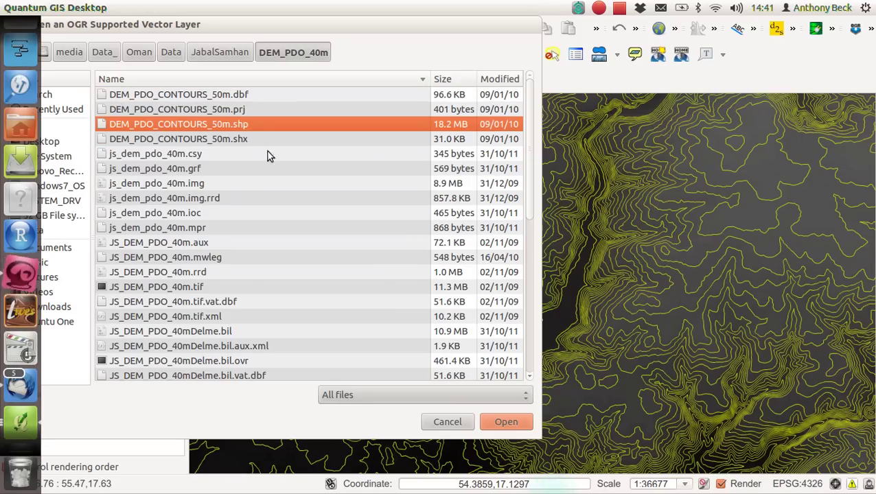
{"action": "left_click", "coordinate": [501, 417]}
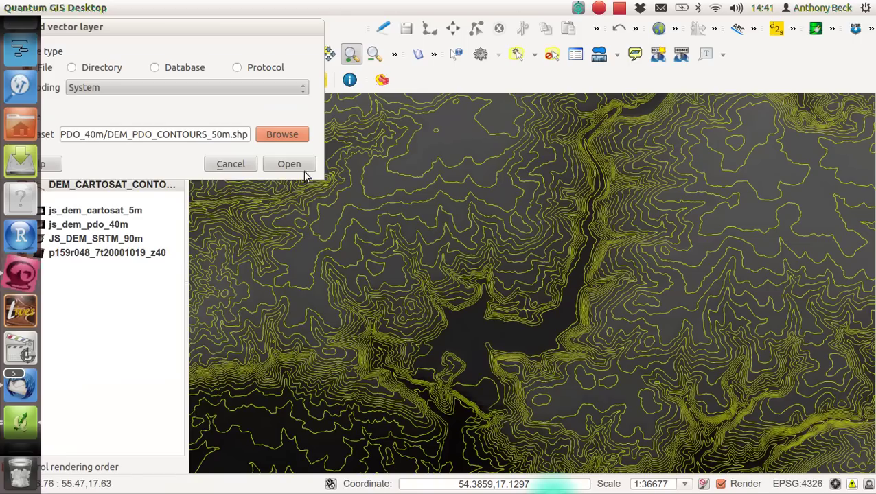
{"action": "left_click", "coordinate": [293, 165]}
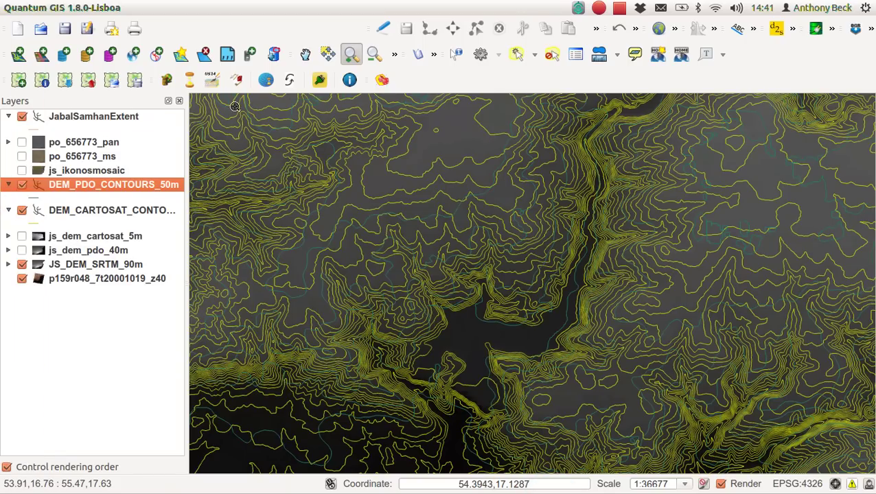
Step: Toggle the PDO 50m and Cartosat 20m contour layers, leaving PDO 50m switched off
{"action": "left_click", "coordinate": [22, 186]}
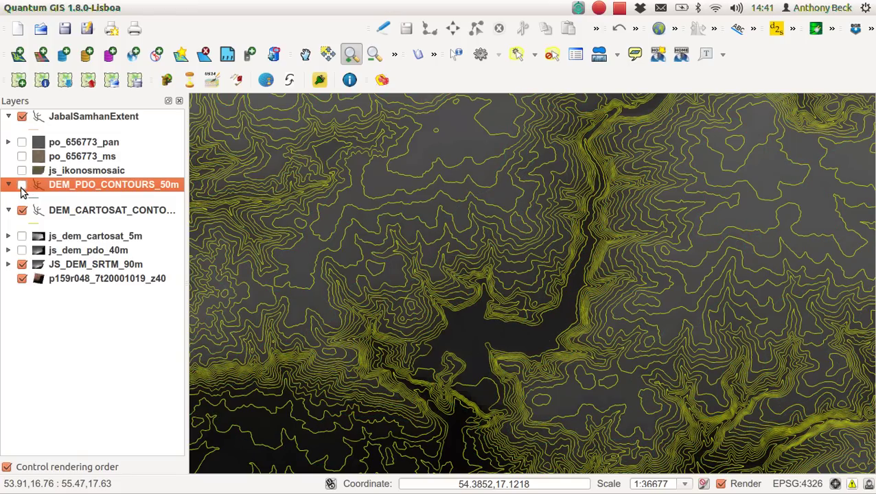
{"action": "left_click", "coordinate": [22, 185]}
{"action": "left_click", "coordinate": [22, 211]}
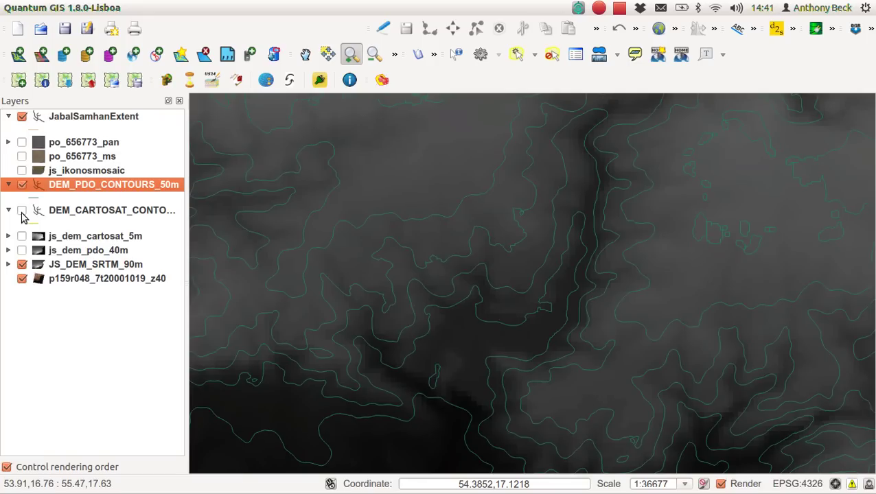
{"action": "left_click", "coordinate": [22, 211]}
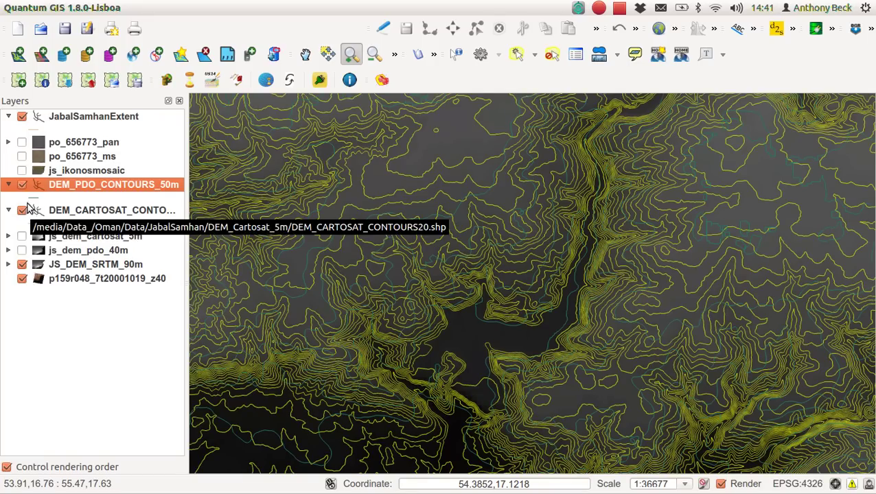
{"action": "left_click", "coordinate": [23, 184]}
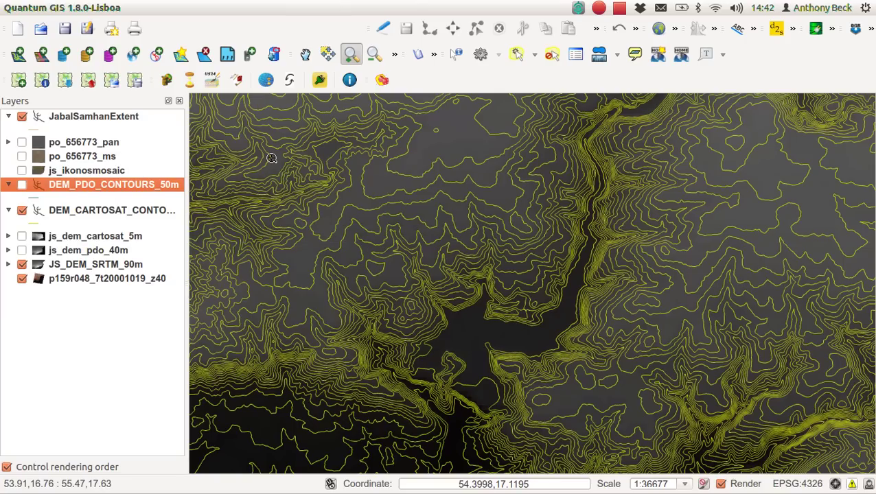
{"action": "left_click", "coordinate": [618, 9]}
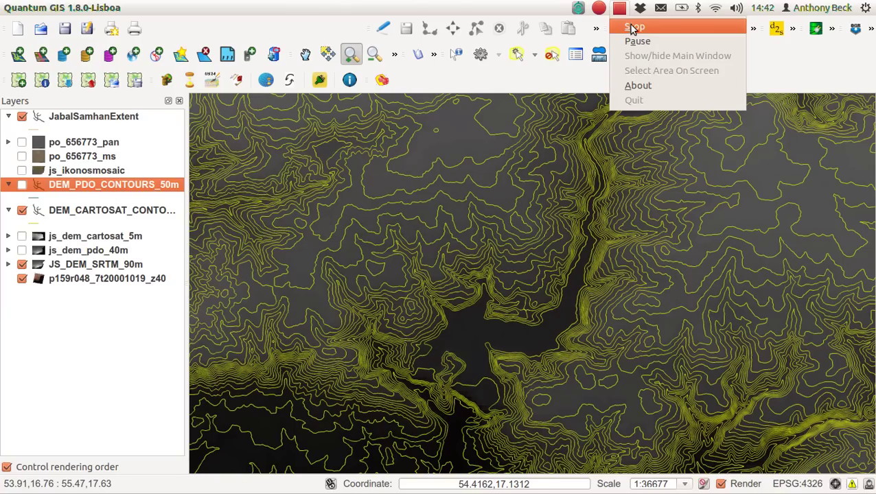